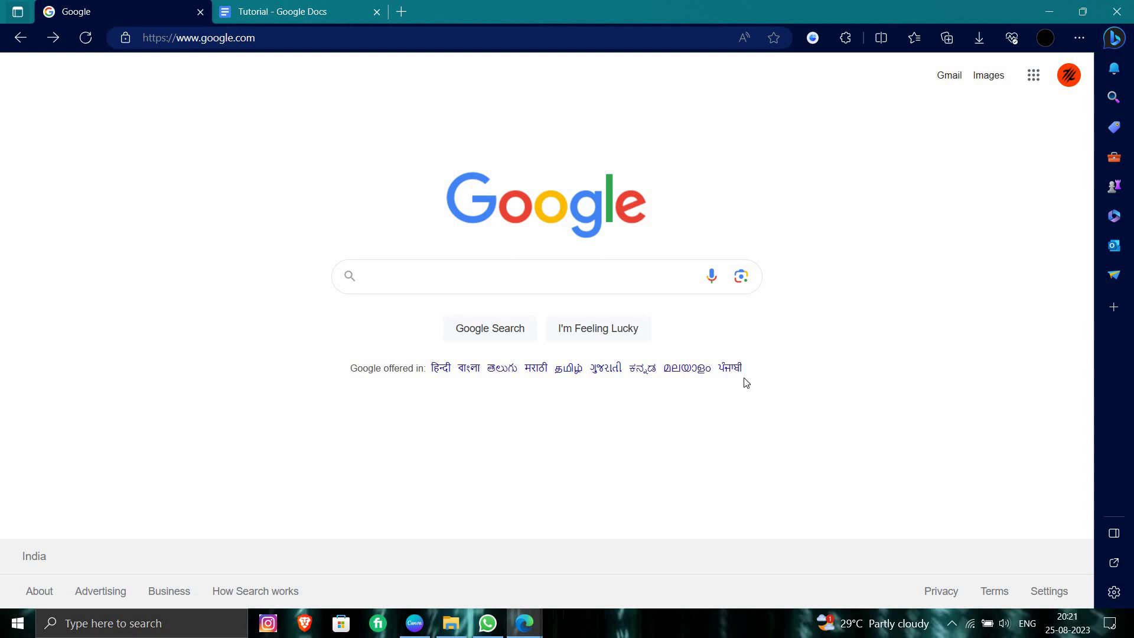
# Search for 'delete trust wallet account cache' using the suggestion and spelling correction.
pyautogui.click(545, 275)
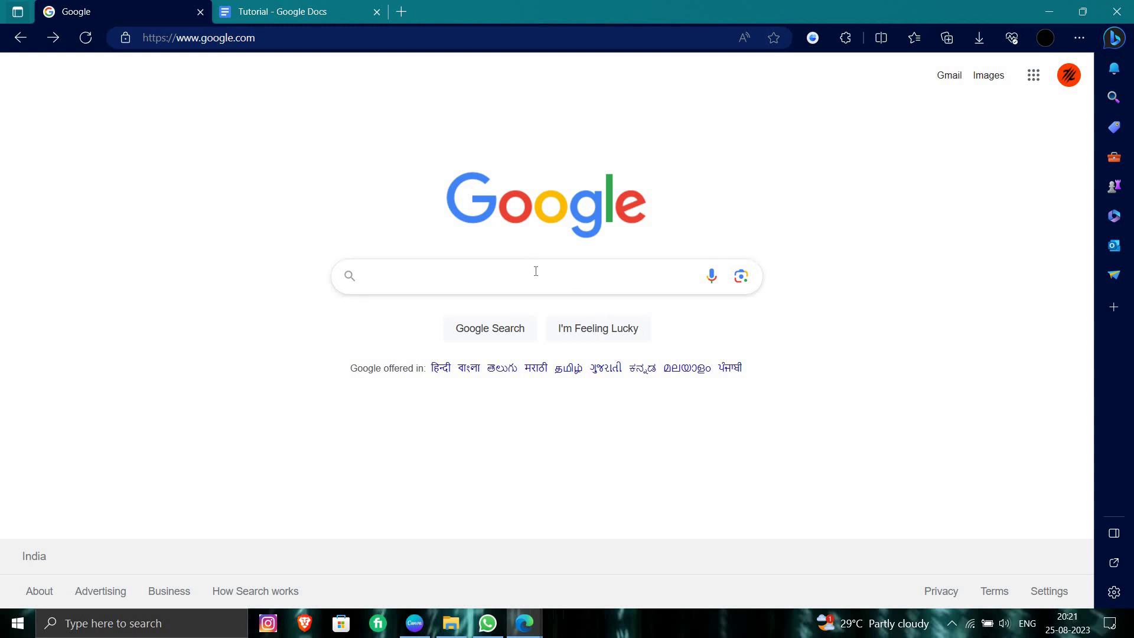
pyautogui.click(542, 275)
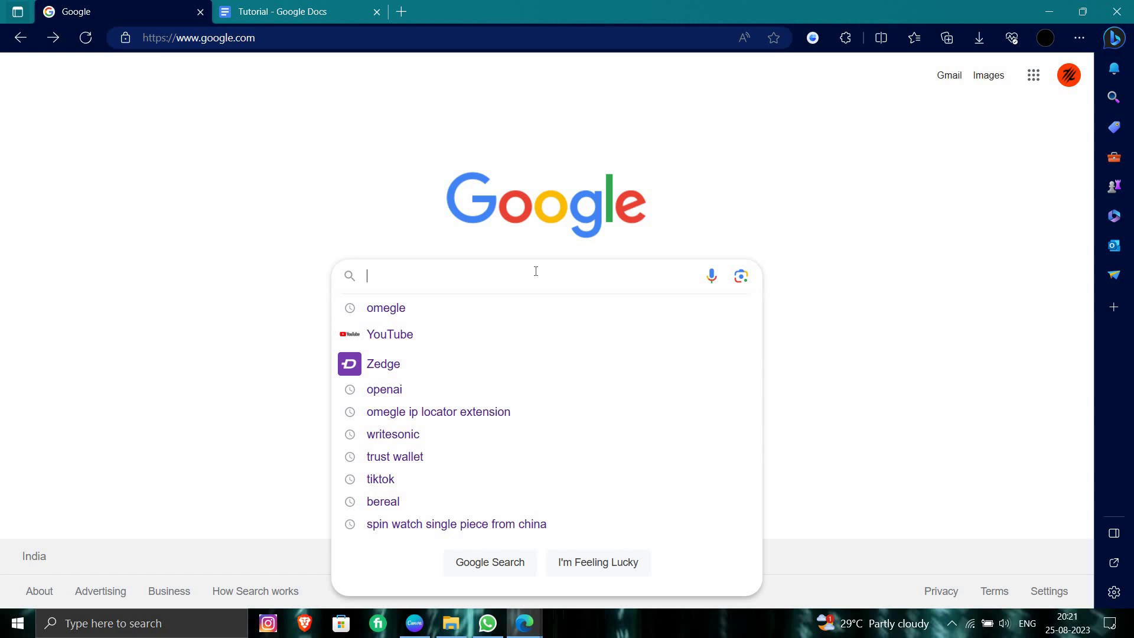
pyautogui.write('dele')
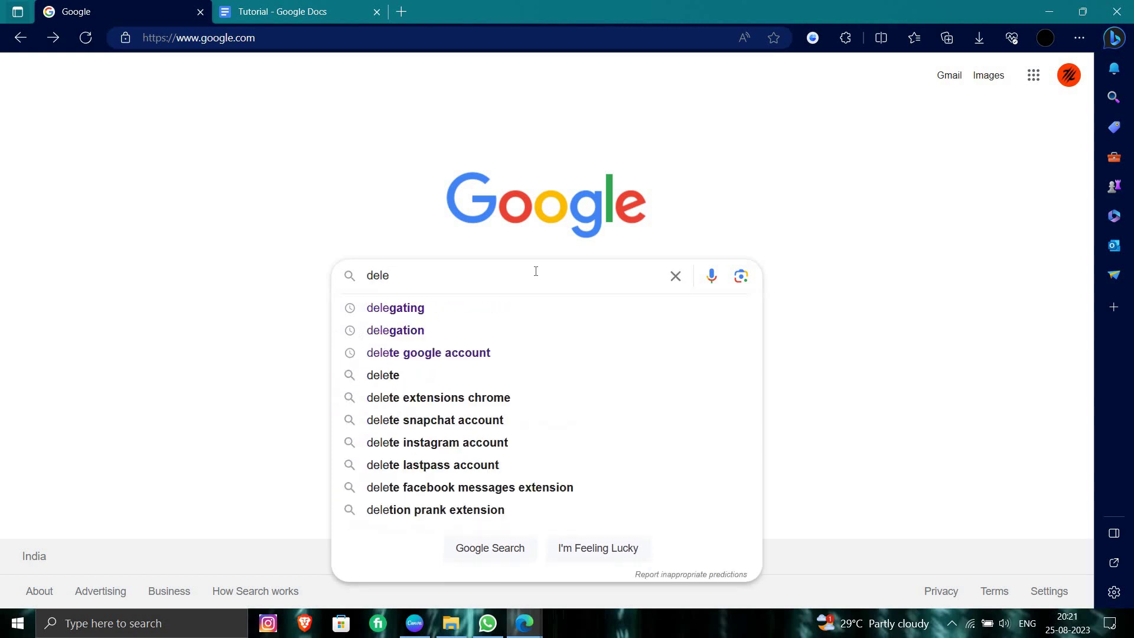
pyautogui.write('te ')
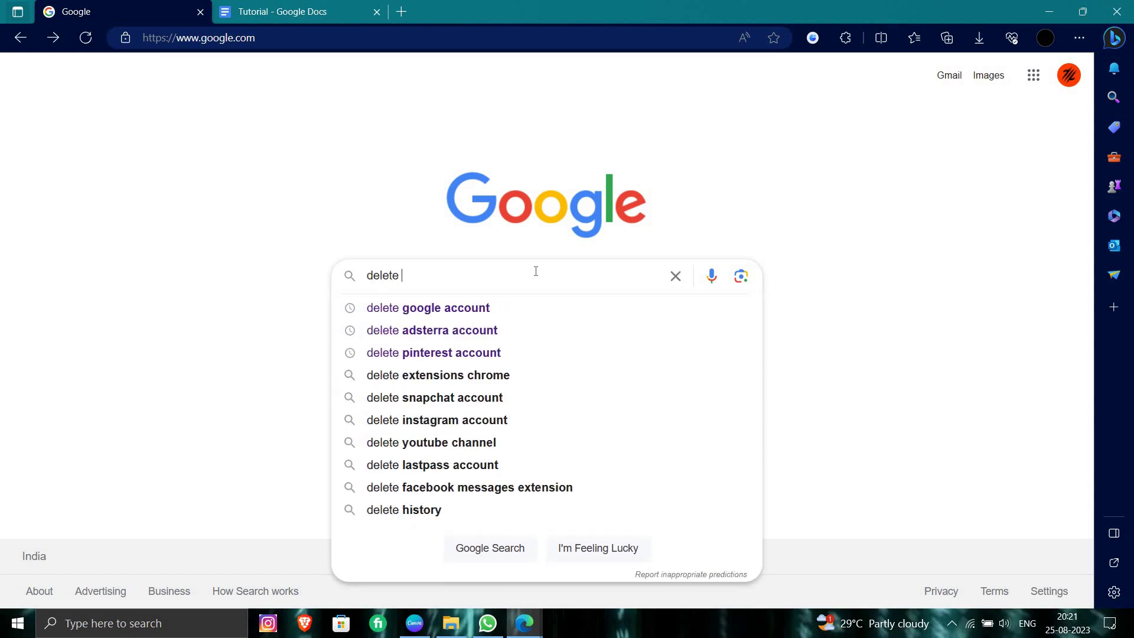
pyautogui.write('trus')
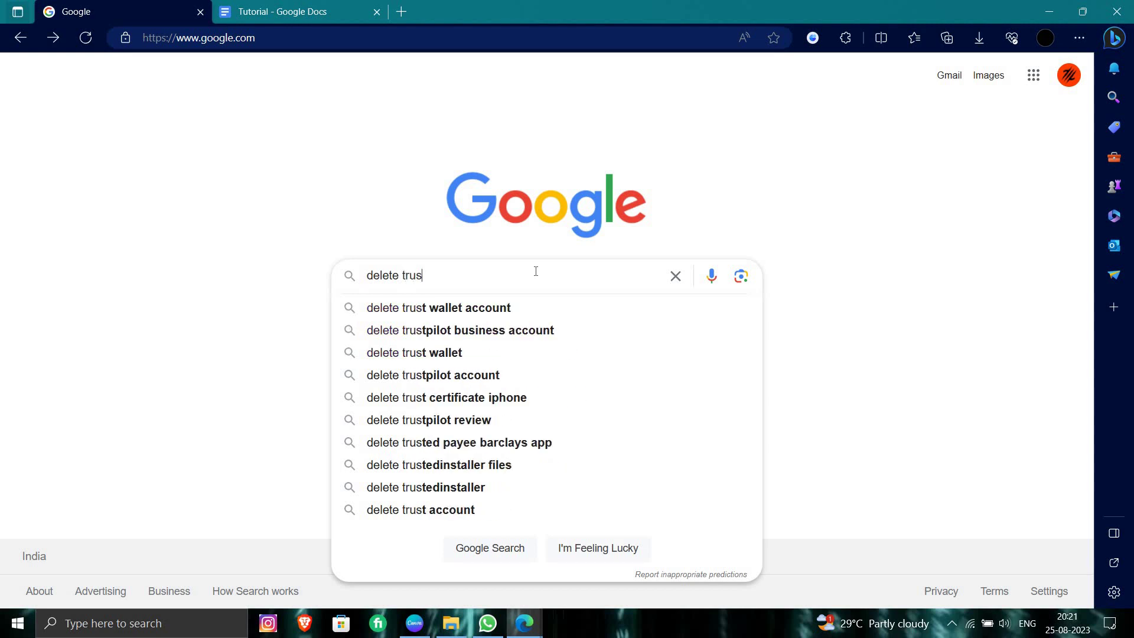
pyautogui.press('Tab')
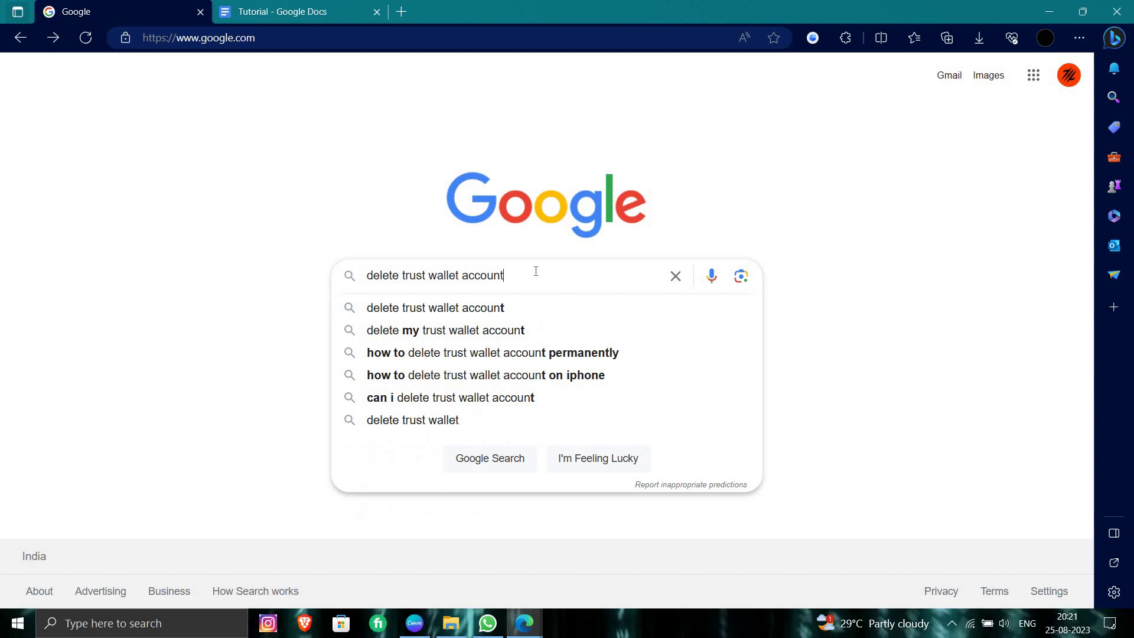
pyautogui.write(' chach')
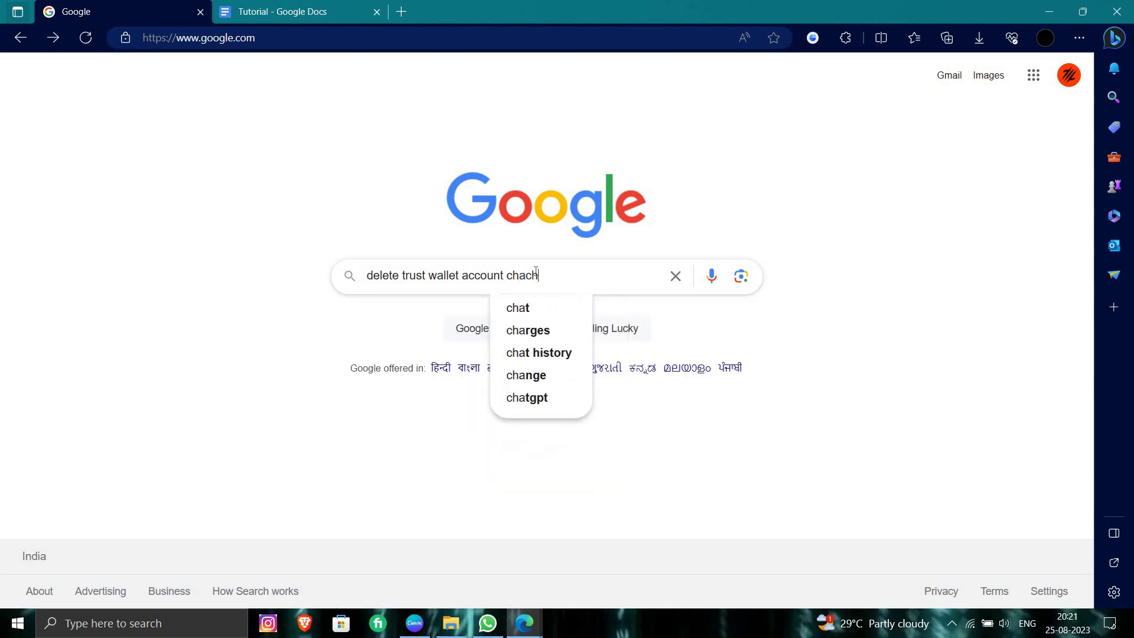
pyautogui.write('e')
pyautogui.press('Return')
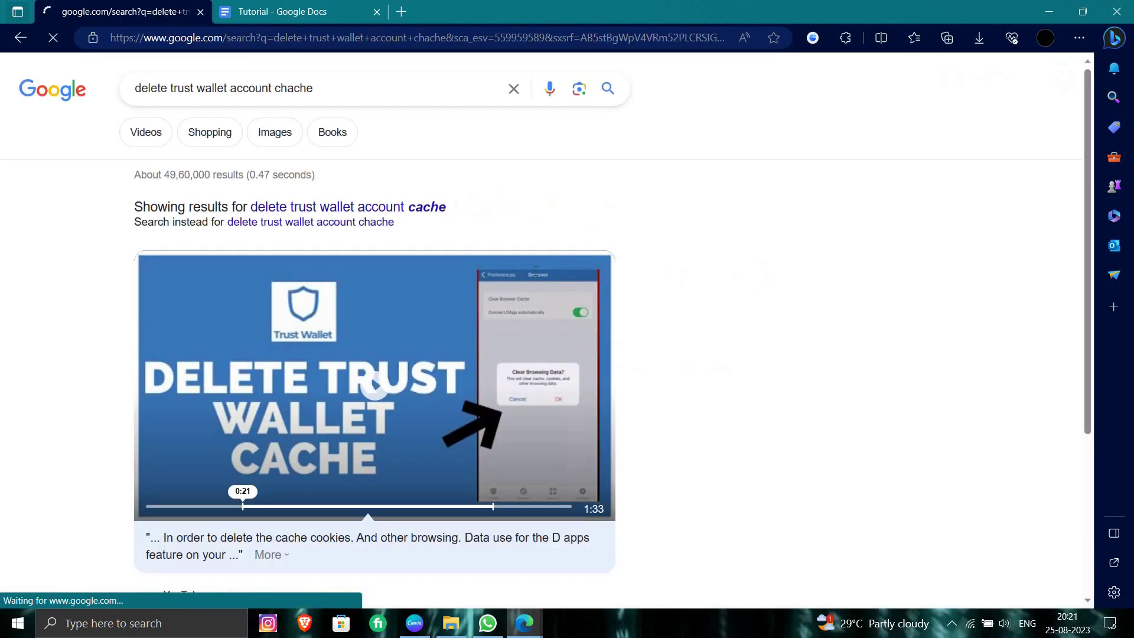
pyautogui.click(426, 206)
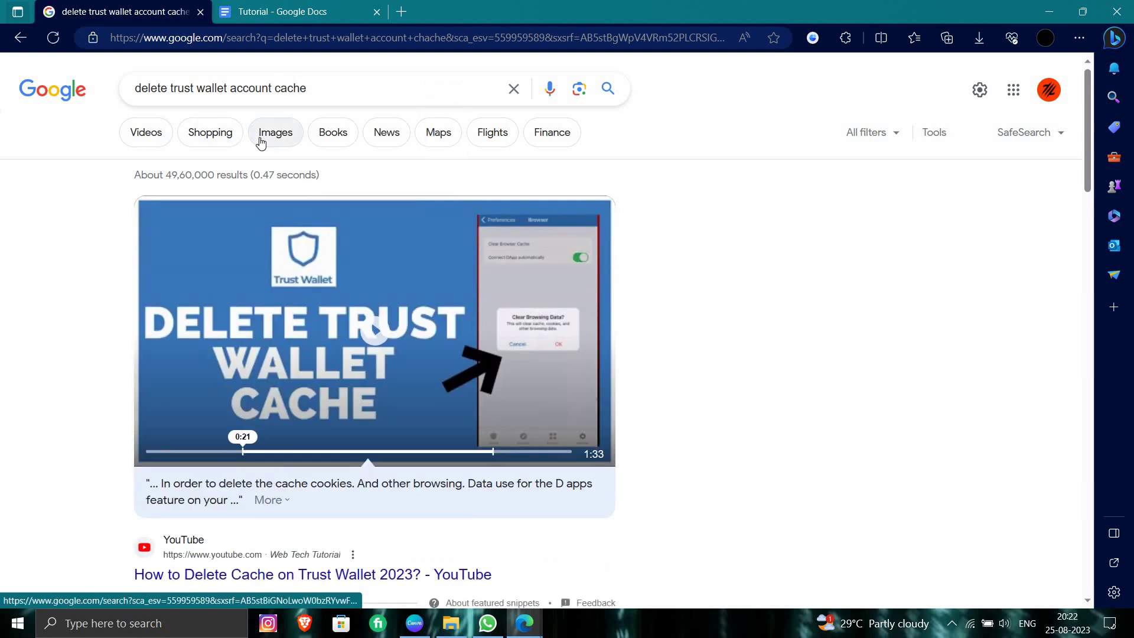
# Show image results with Trust Wallet cache-clearing tutorial thumbnails.
pyautogui.click(261, 142)
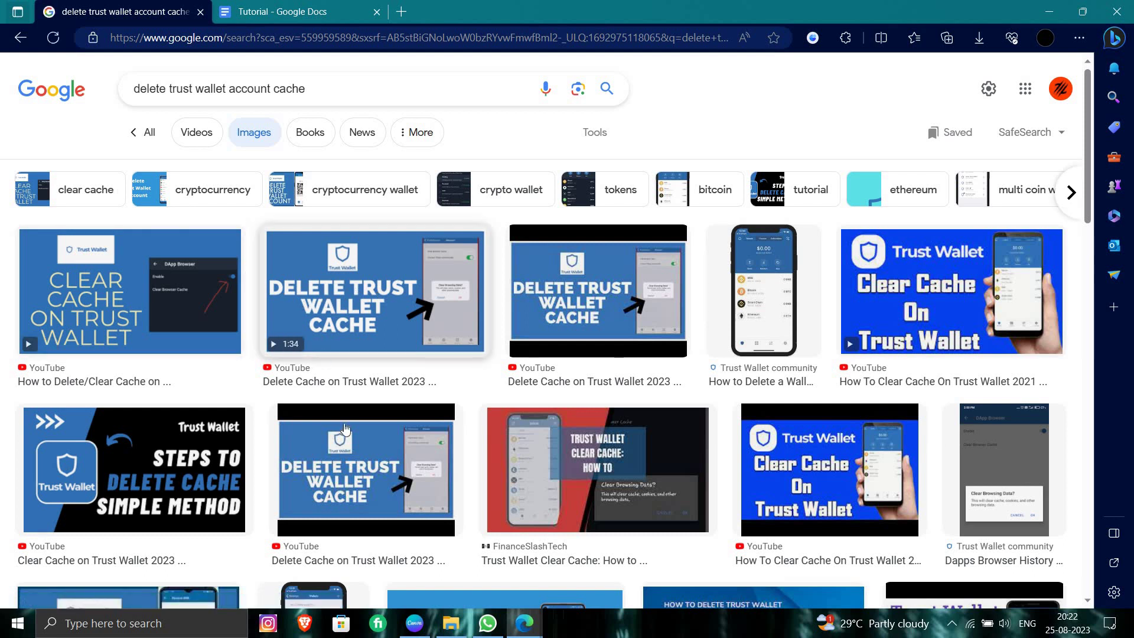
pyautogui.scroll(-2, 345, 432)
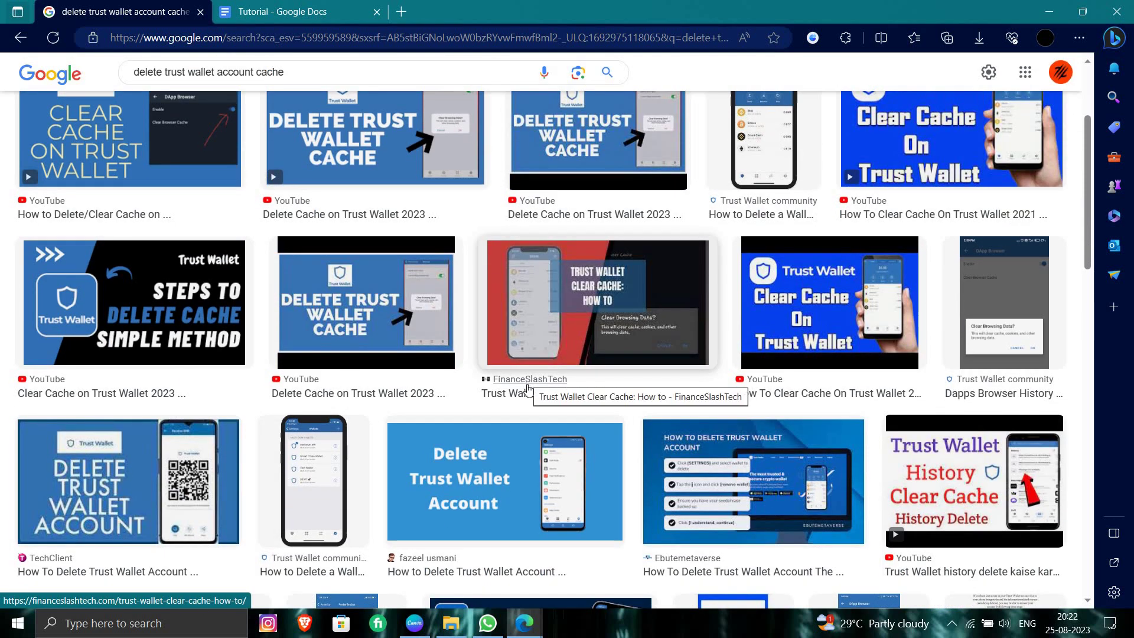
pyautogui.scroll(-3, 530, 387)
pyautogui.scroll(-2, 354, 311)
pyautogui.scroll(-1, 266, 266)
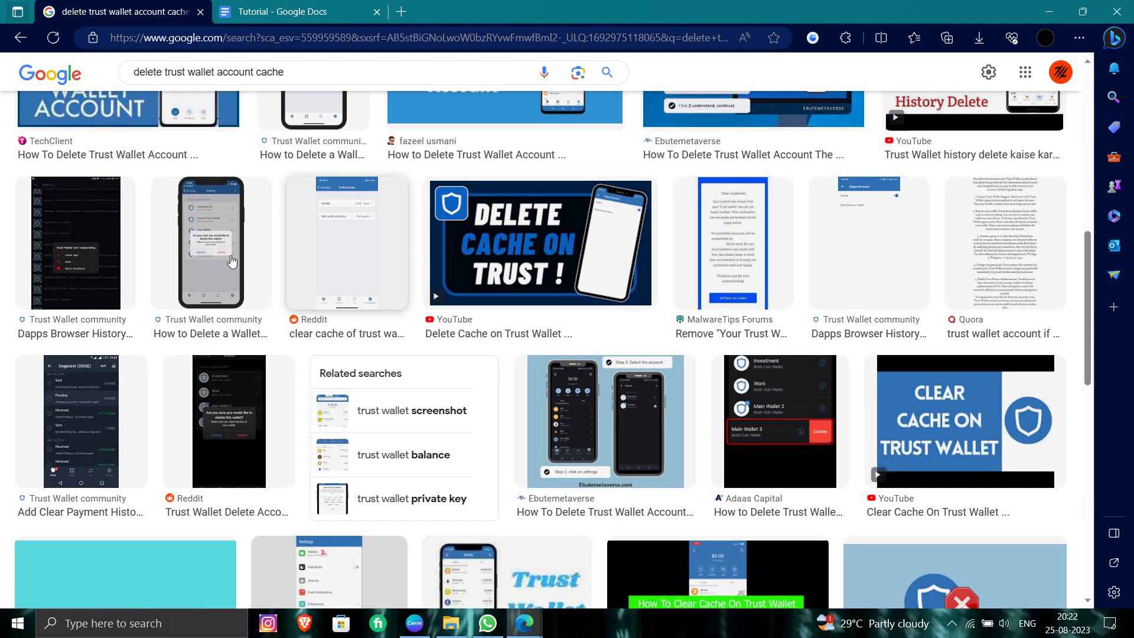
pyautogui.scroll(-2, 686, 440)
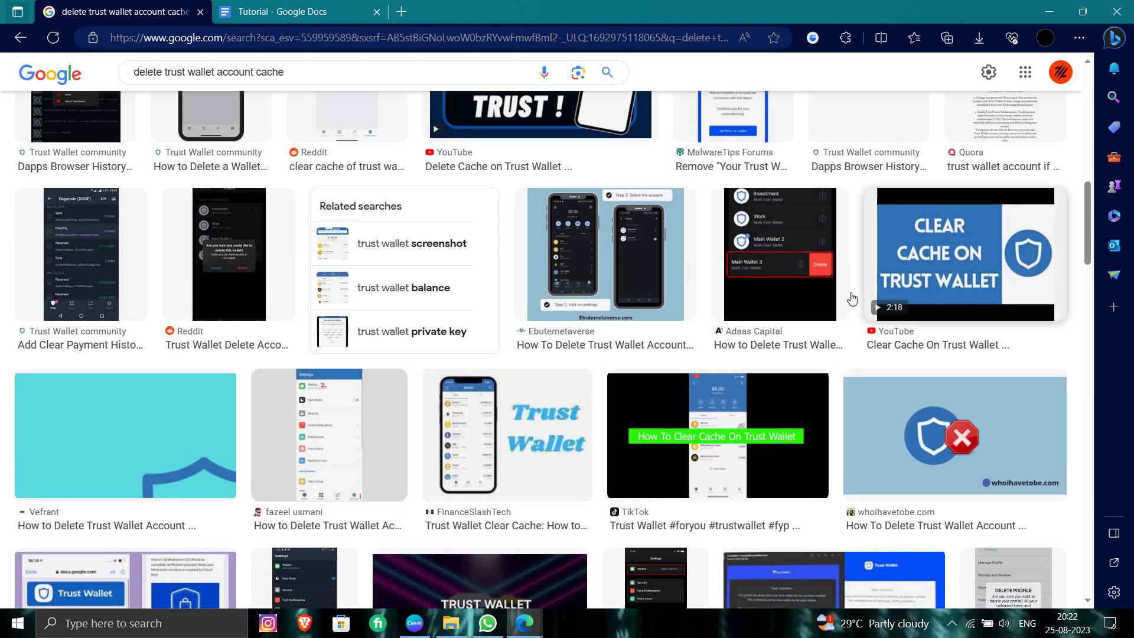
pyautogui.scroll(3, 852, 298)
pyautogui.scroll(3, 852, 298)
pyautogui.scroll(3, 852, 298)
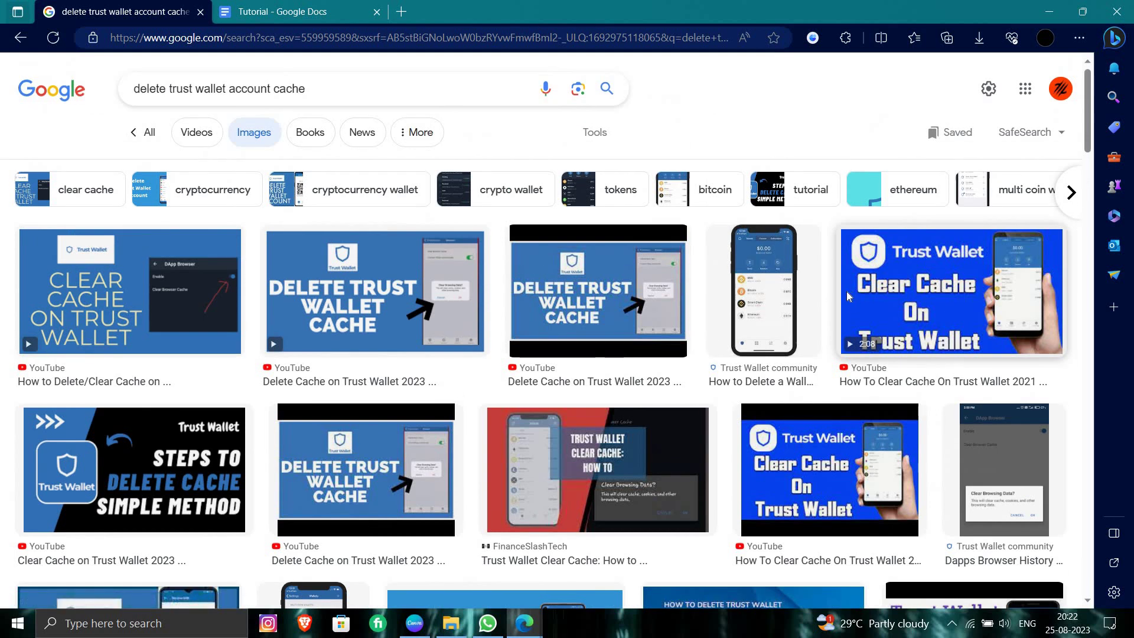
# Go back twice to the empty Google homepage, then open the screen recorder's tray options.
pyautogui.hotkey('alt', 'Left')
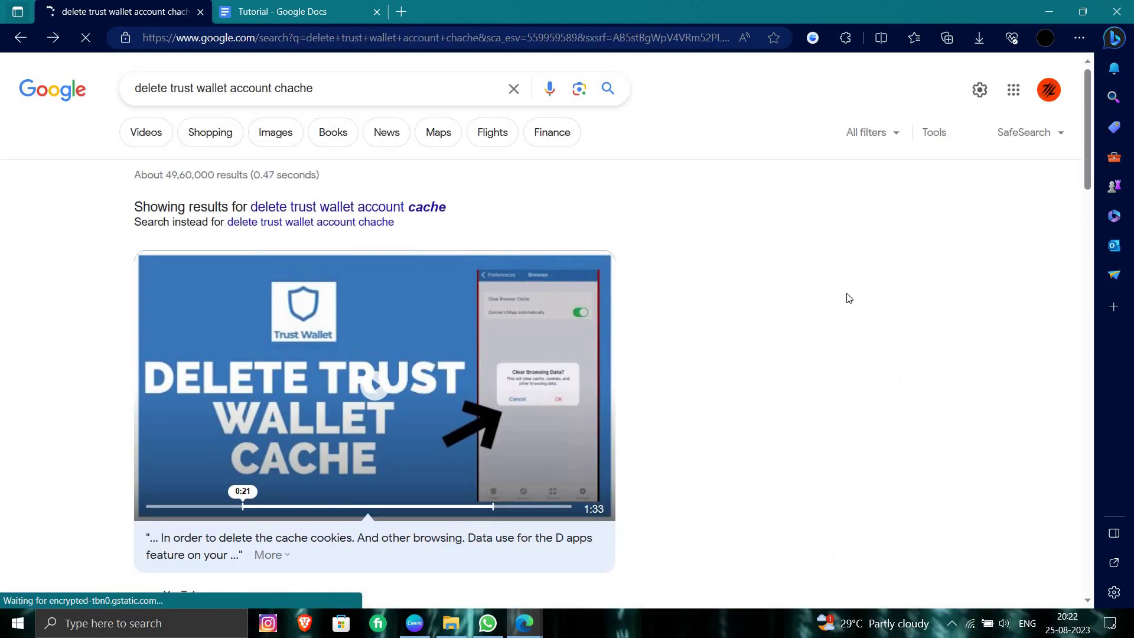
pyautogui.hotkey('alt', 'Left')
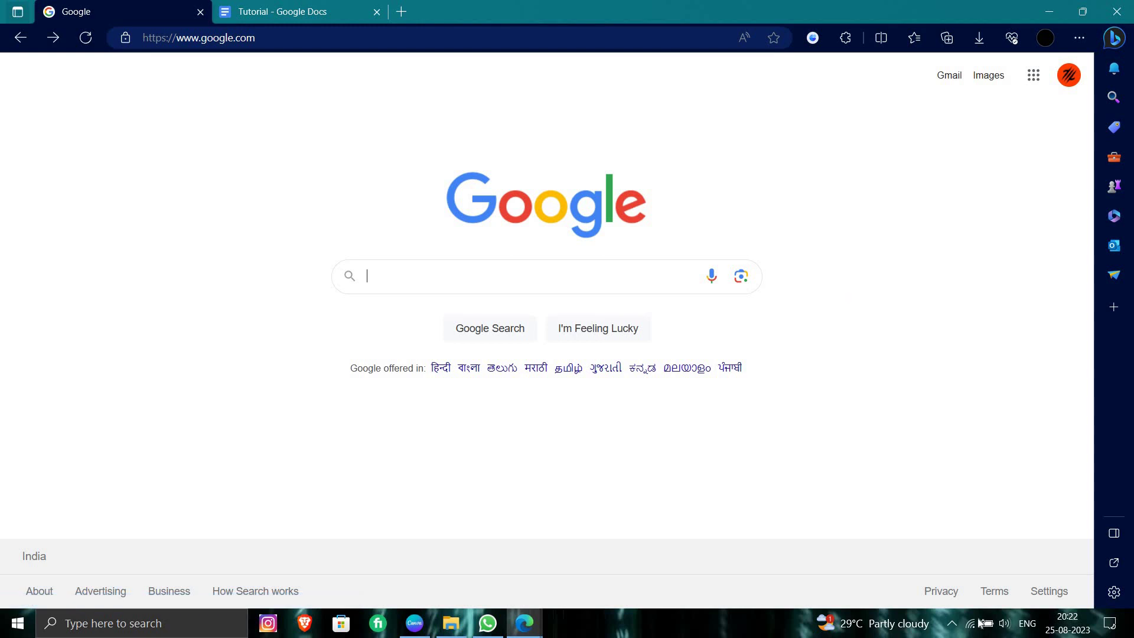
pyautogui.click(952, 623)
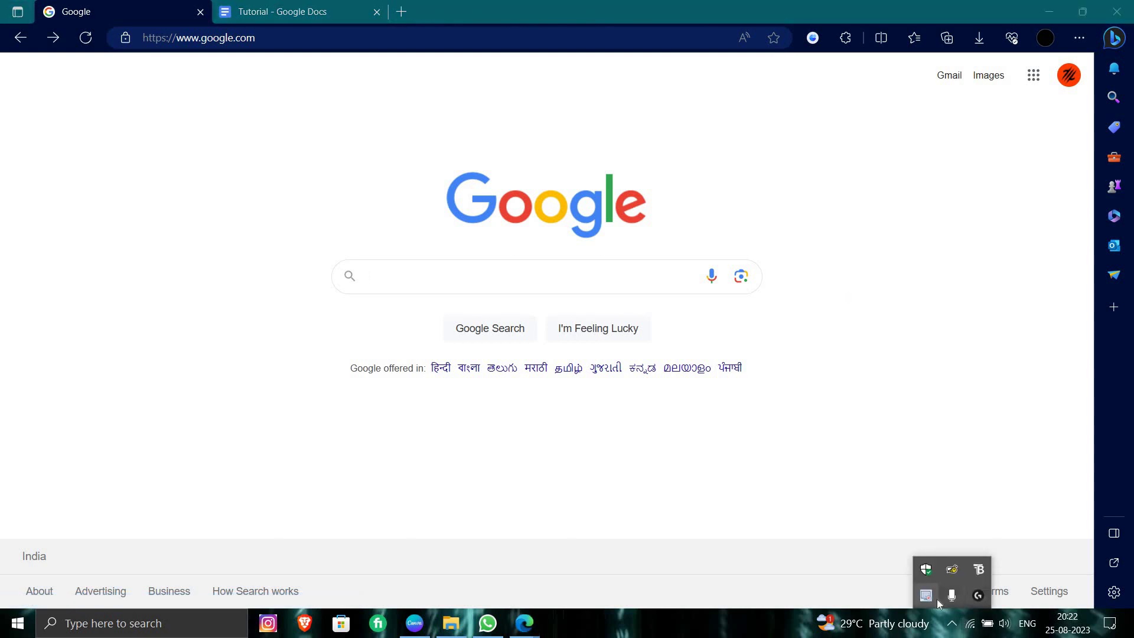
pyautogui.rightClick(927, 595)
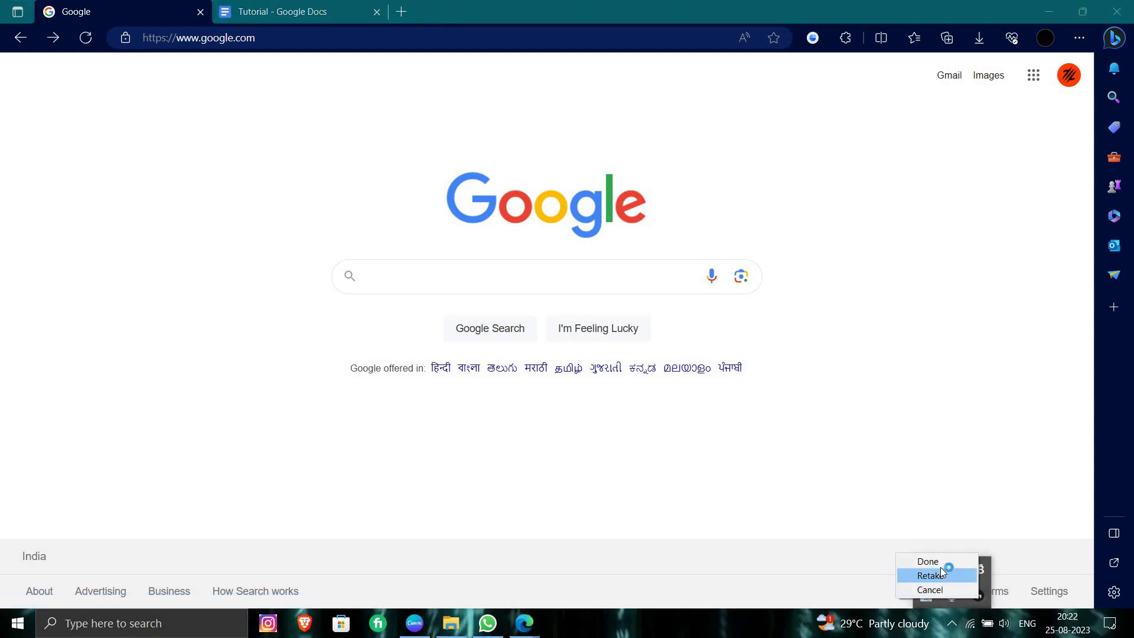